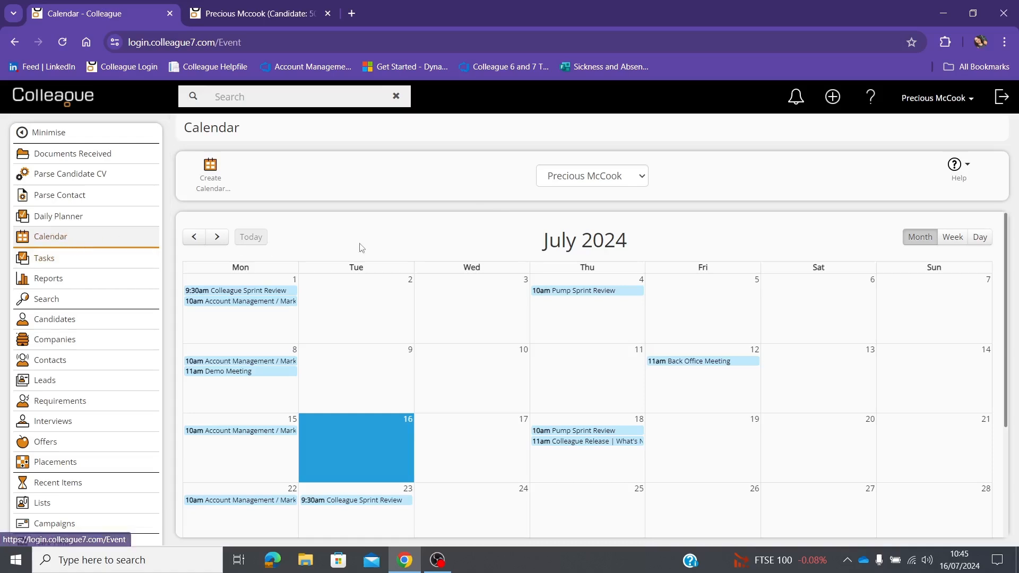
Step: Open a blank calendar entry form from the July 2024 calendar and focus its Subject field
left_click(212, 183)
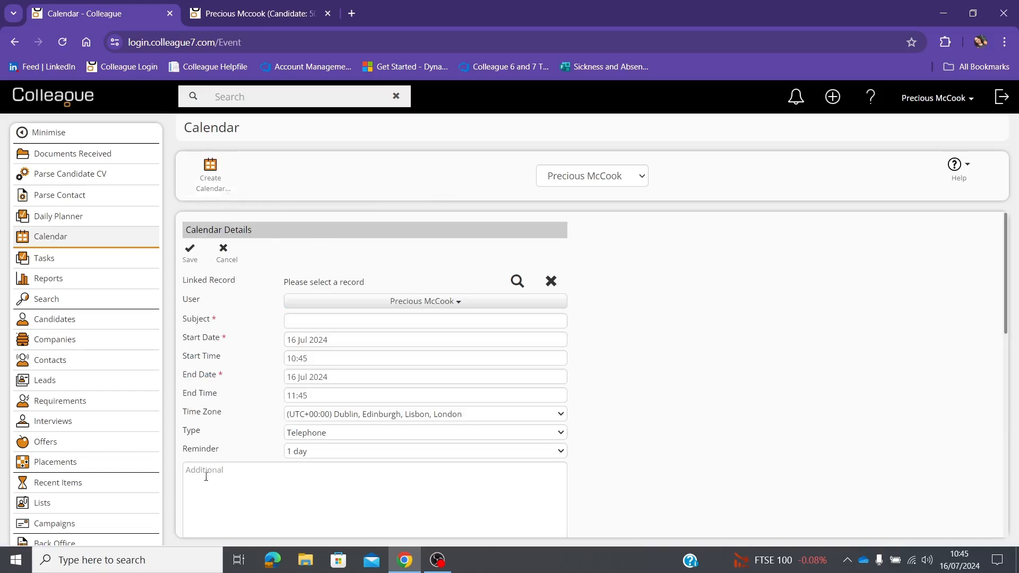
left_click(291, 321)
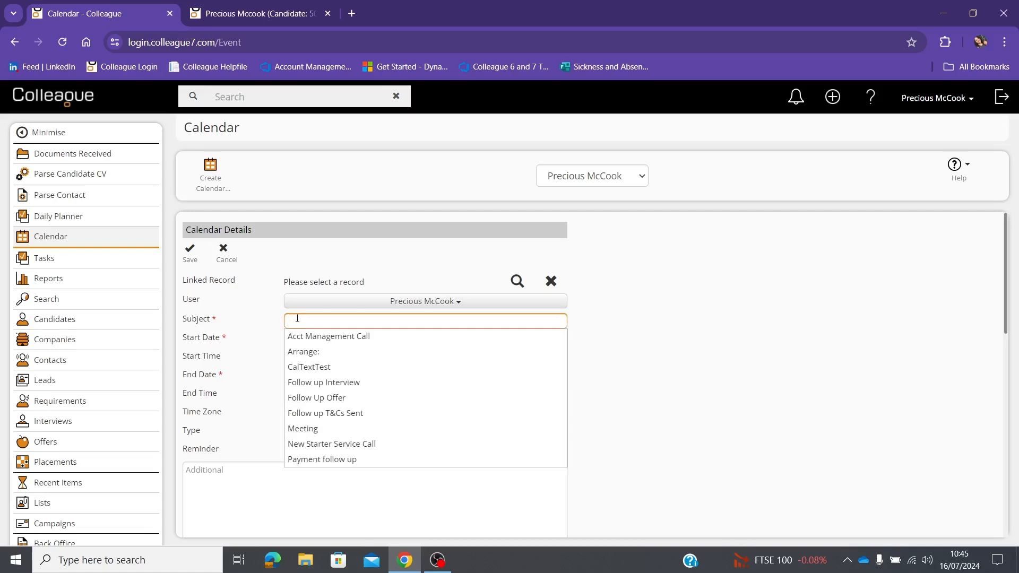
Step: Enter the subject 'Follow up' for the telephone entry and open the Linked Record search
type("Follow up")
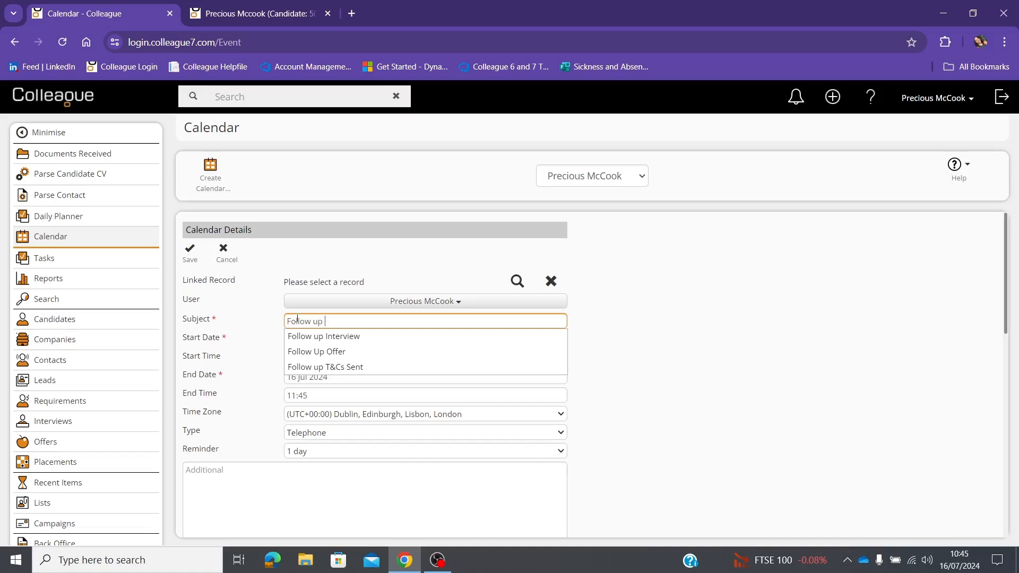
left_click(610, 339)
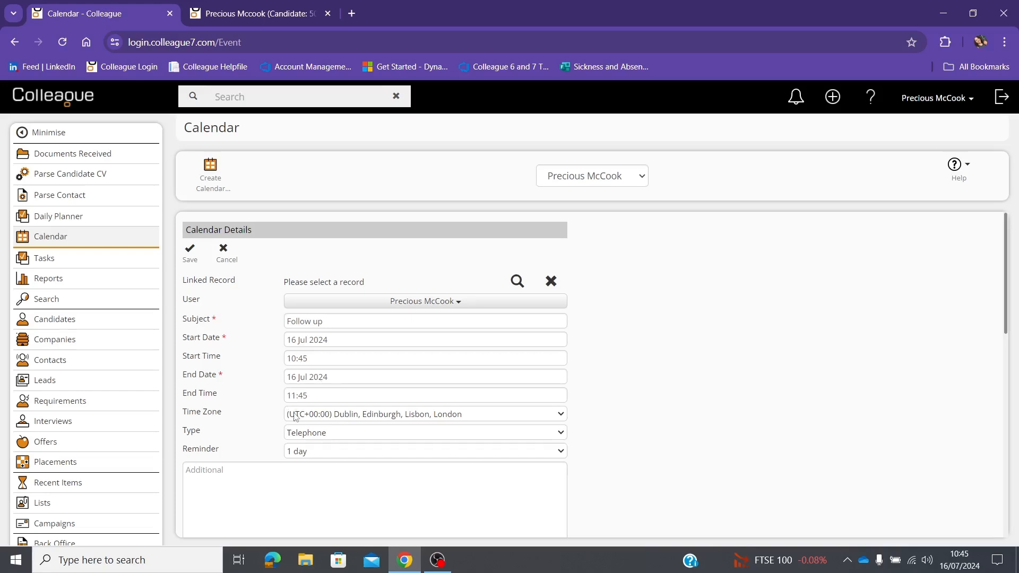
scroll(290, 411, "down", 3)
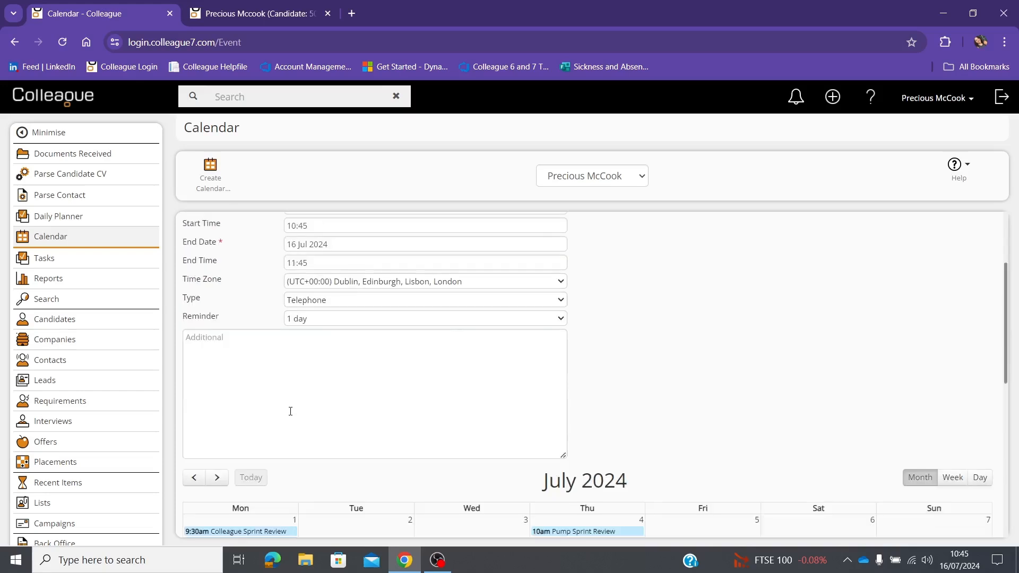
scroll(290, 411, "up", 1)
left_click(237, 418)
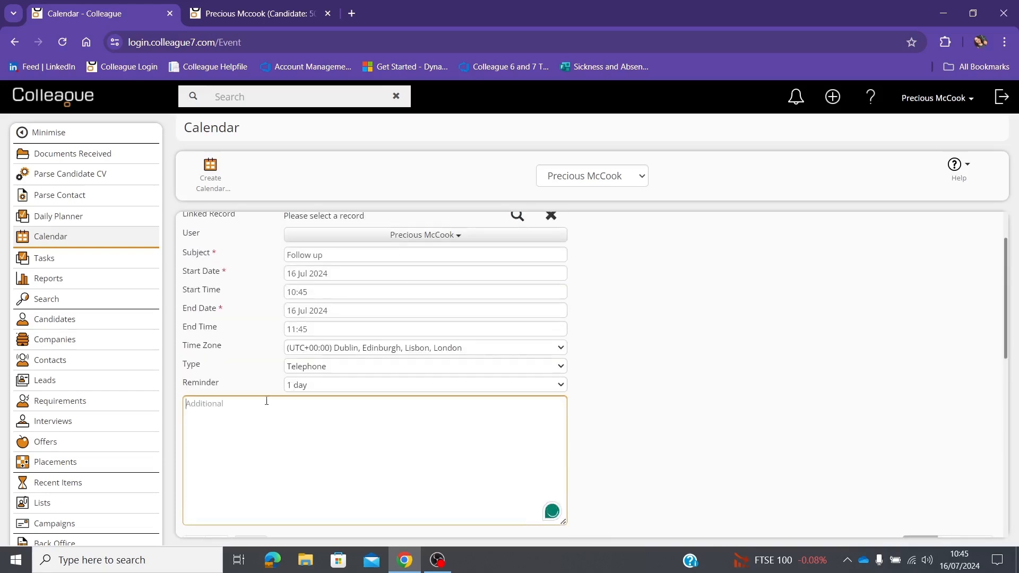
scroll(340, 428, "up", 1)
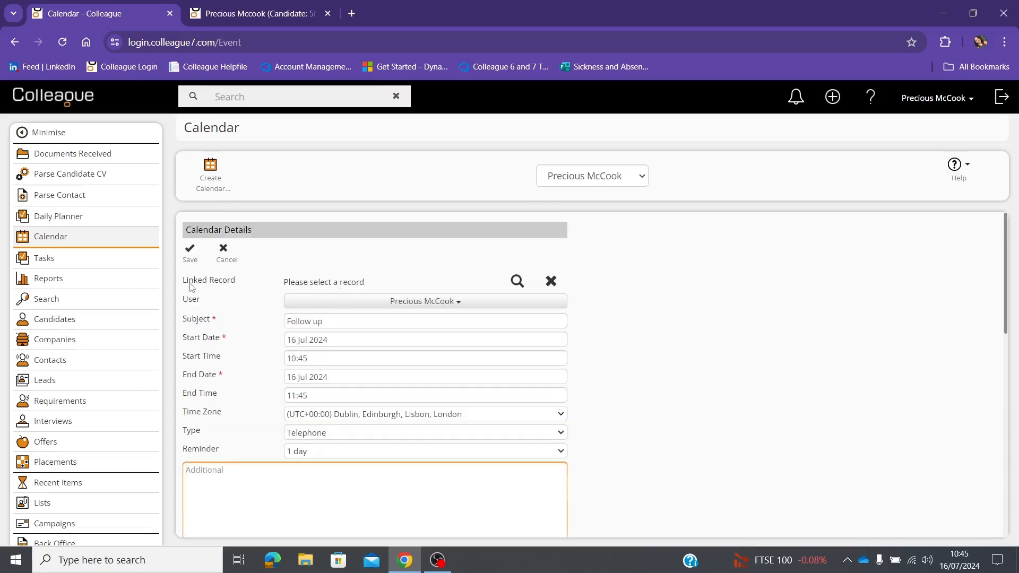
left_click(517, 281)
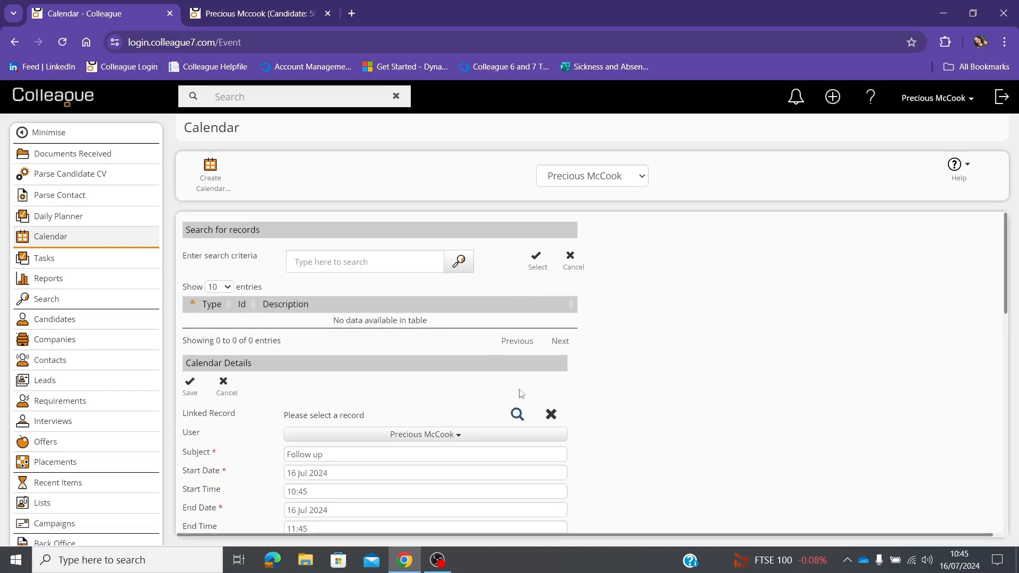
Step: Search records by the candidate's name and link the first matching candidate to the entry
left_click(376, 265)
type("Csm")
key("BackSpace")
key("BackSpace")
type("am")
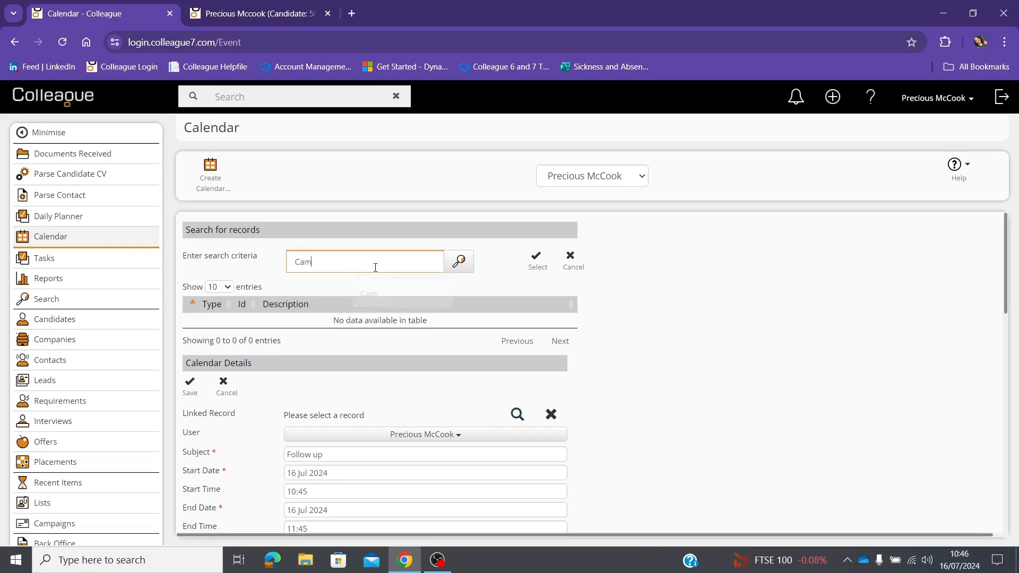
left_click(459, 258)
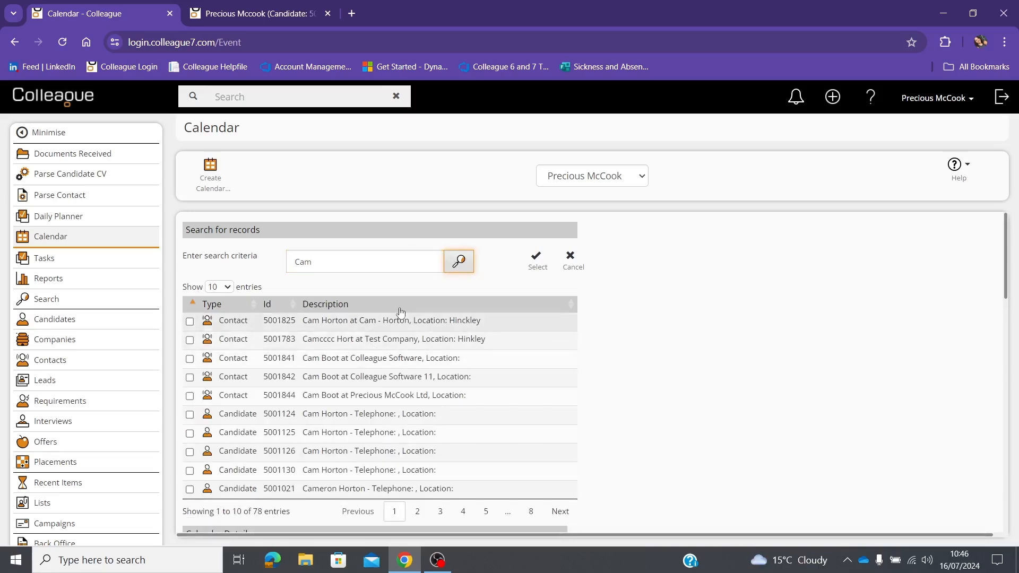
left_click(241, 418)
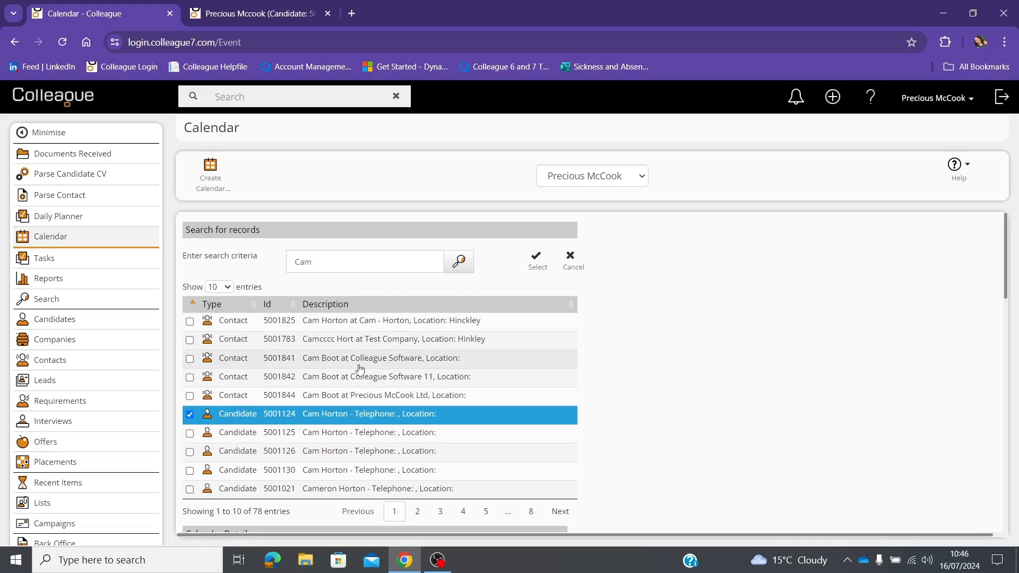
left_click(538, 262)
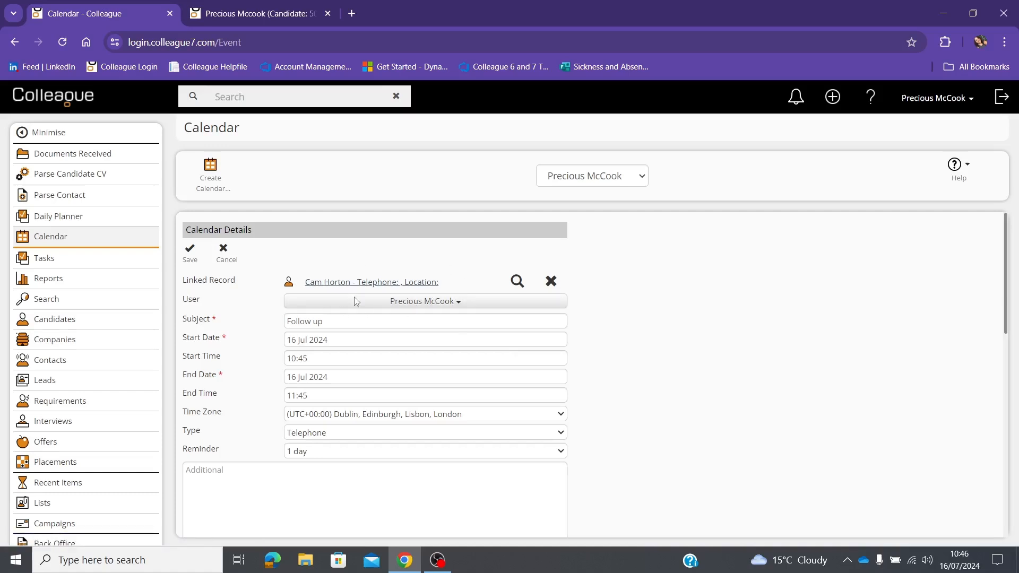
scroll(380, 418, "down", 2)
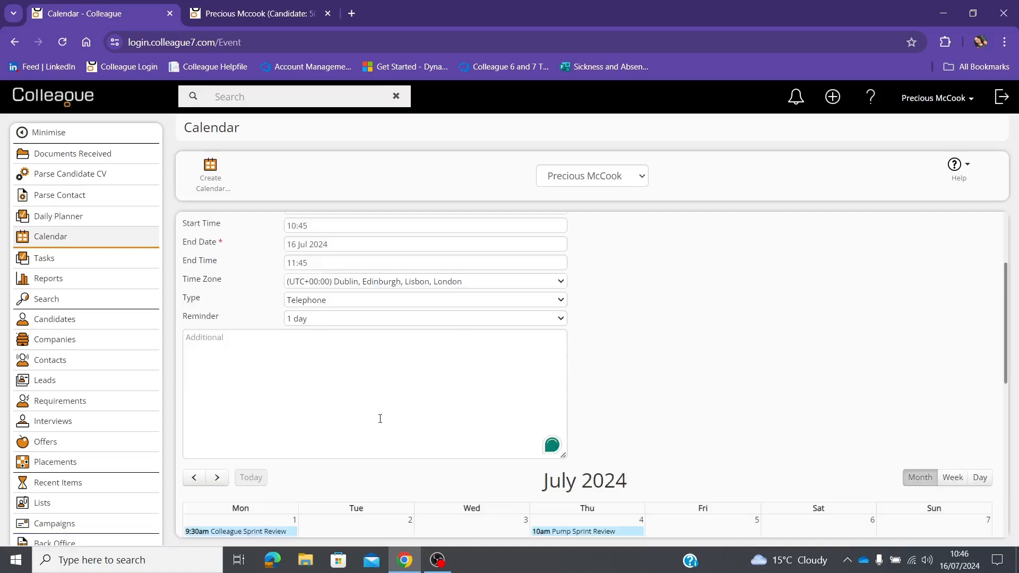
scroll(380, 419, "up", 2)
Step: Save the 10:45 Follow up entry, reopen it on 16 July, and go to its linked candidate
left_click(190, 255)
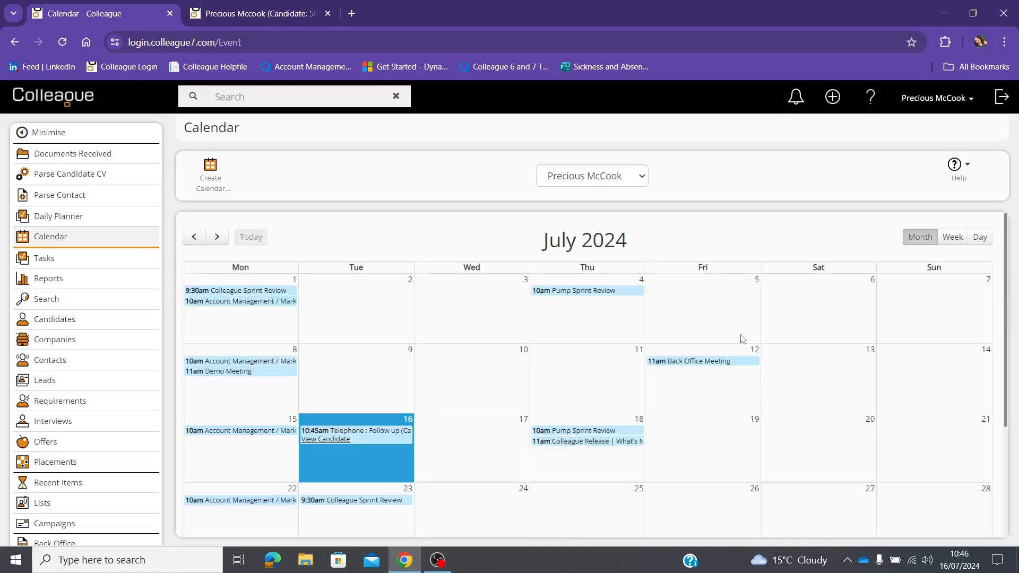
mouse_move(337, 441)
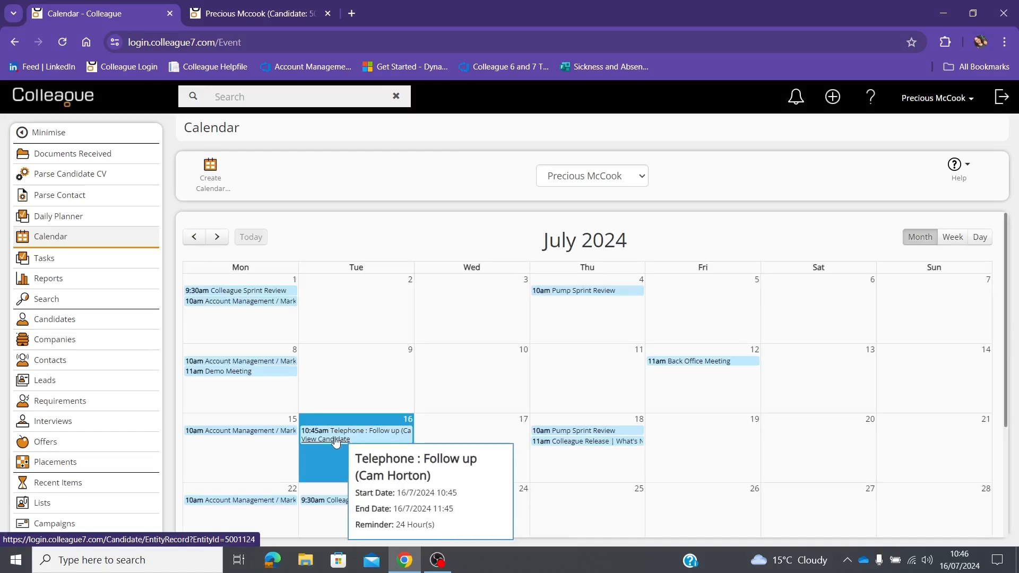
left_click(336, 441)
scroll(289, 443, "down", 2)
left_click(247, 390)
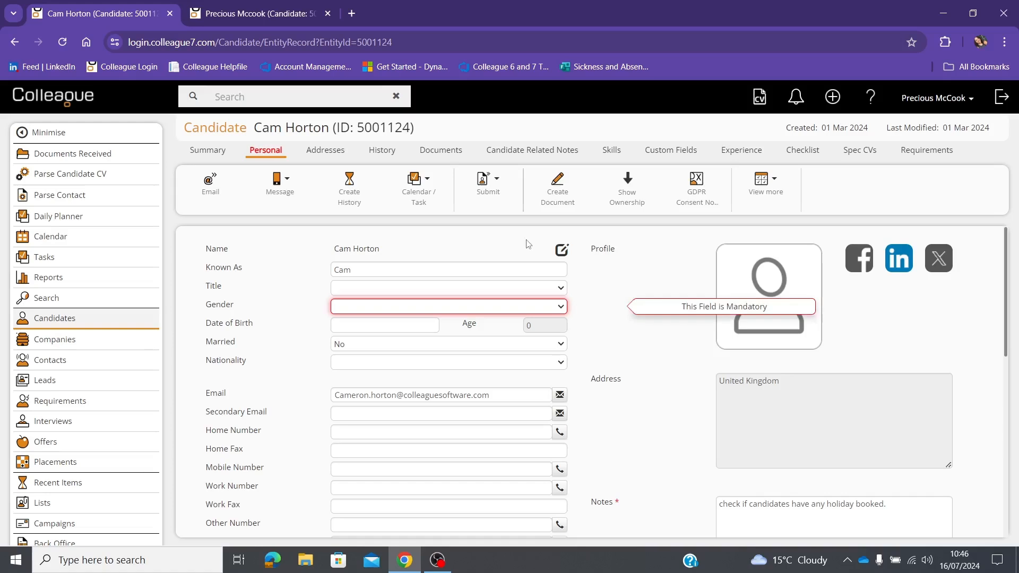
Step: Switch to the second candidate's record tab and show the Calendar / Task options
left_click(281, 21)
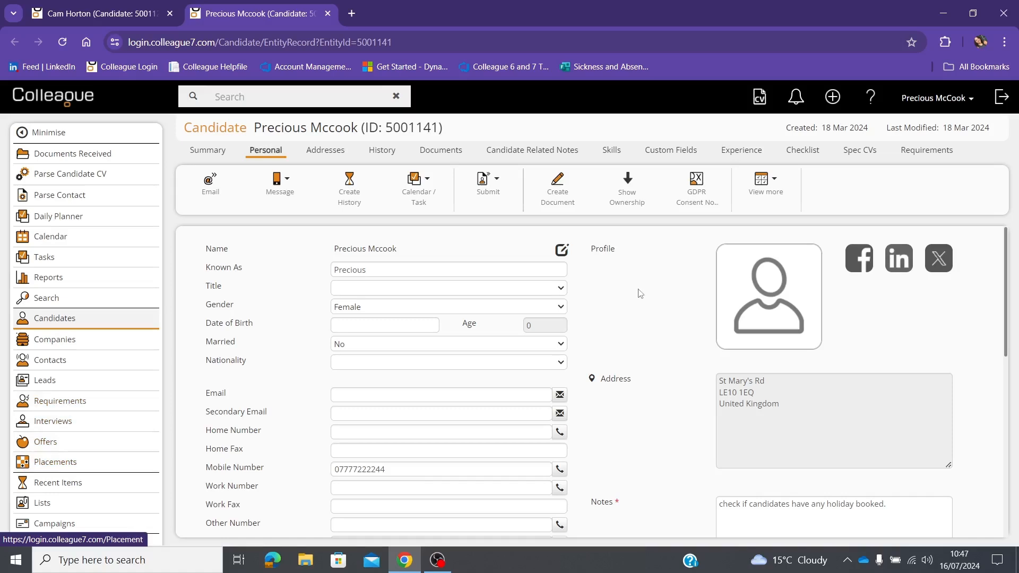
left_click(432, 197)
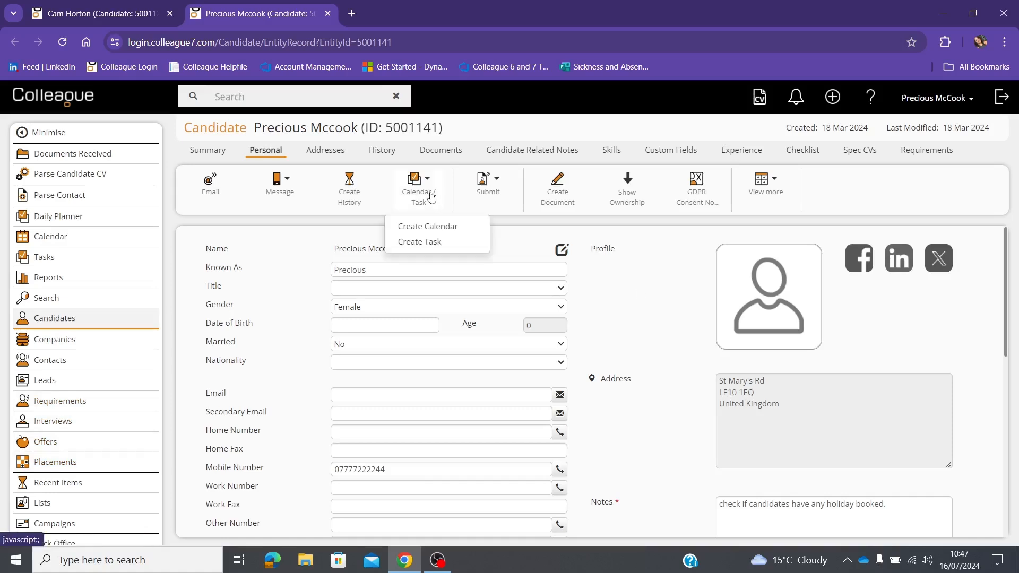
Step: Save a 'Catch up' telephone entry for 16 Jul 2024 at 10:47 with a 1-day reminder
left_click(469, 229)
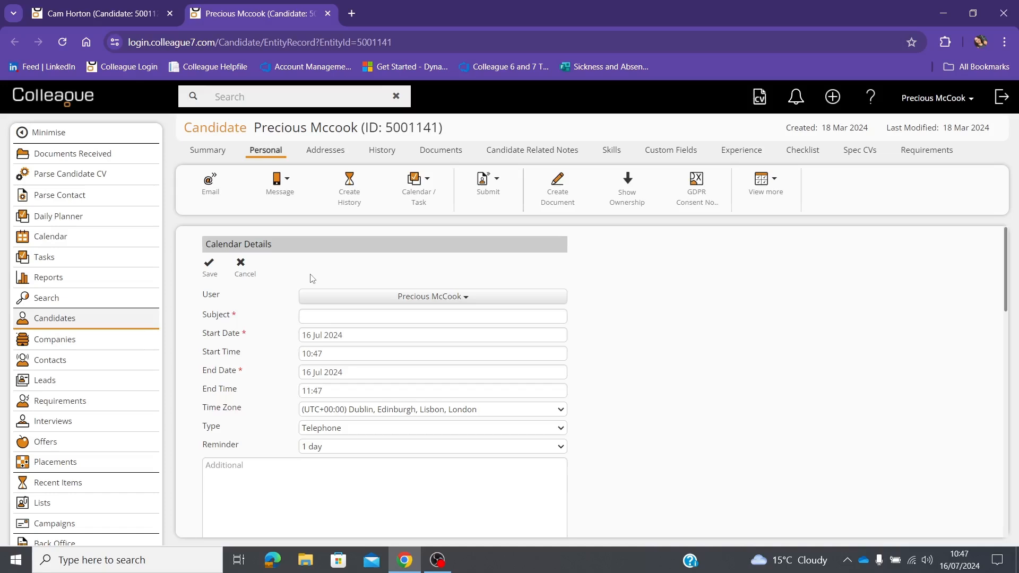
left_click(326, 316)
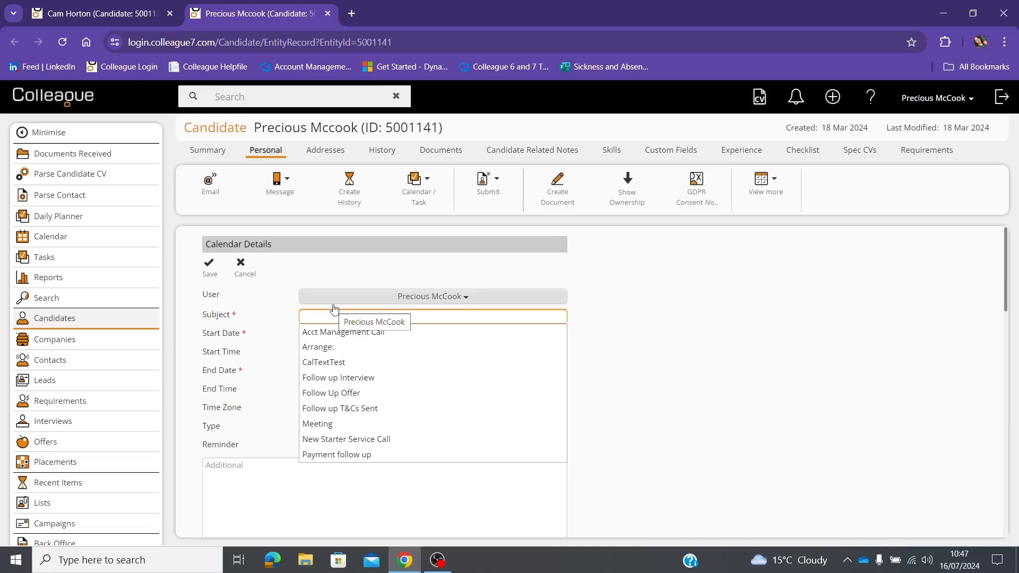
type("Catch up")
left_click(745, 315)
left_click(745, 314)
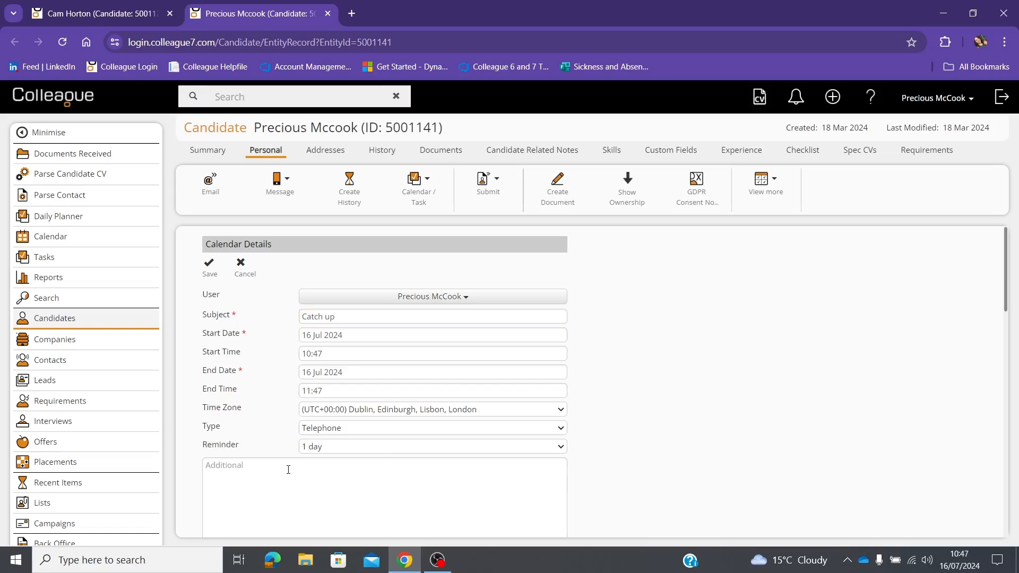
left_click(209, 265)
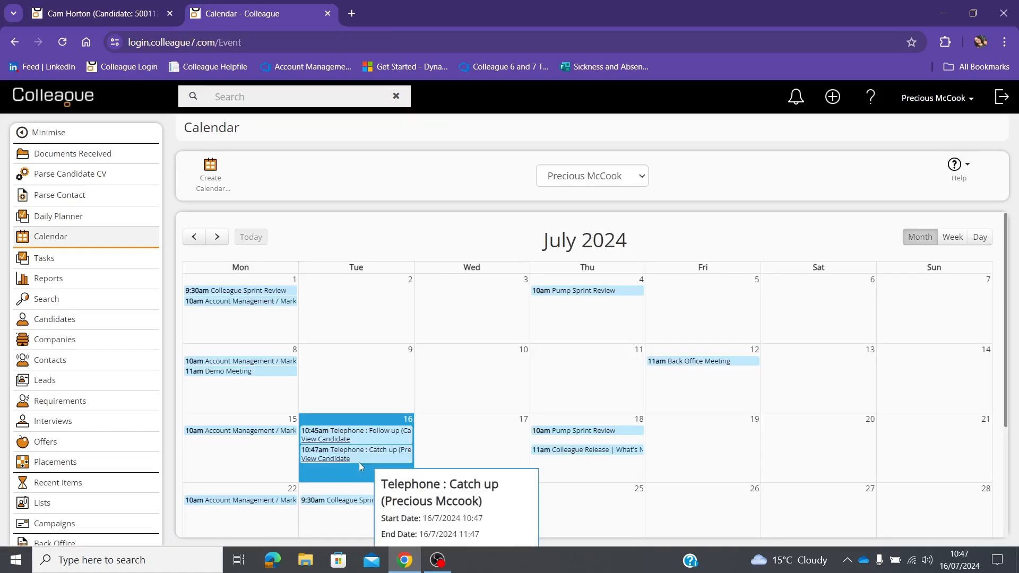
Step: Open the 10:47 Catch up entry and follow its View Candidate link to the candidate record
left_click(359, 456)
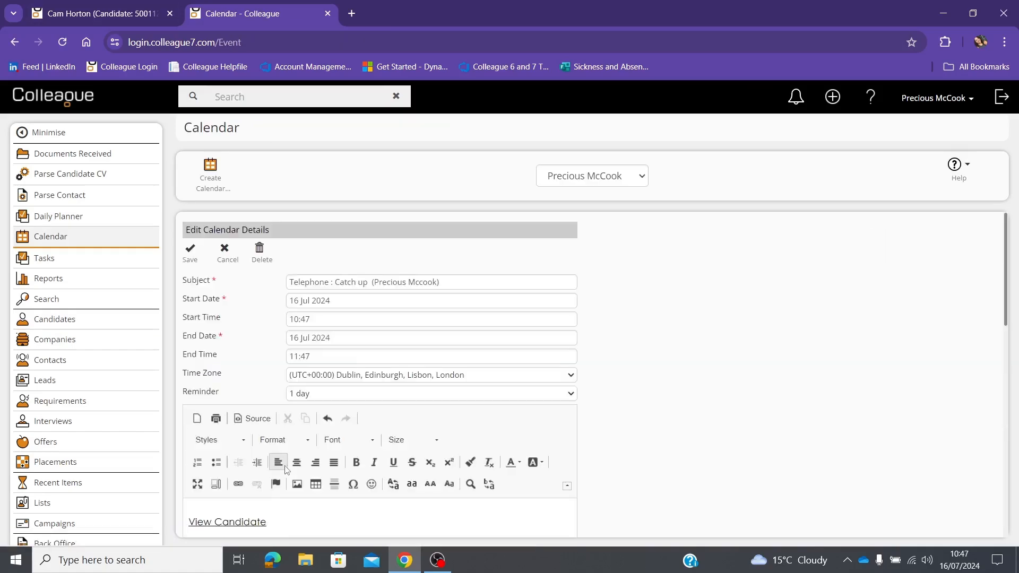
scroll(215, 318, "down", 4)
double_click(215, 317)
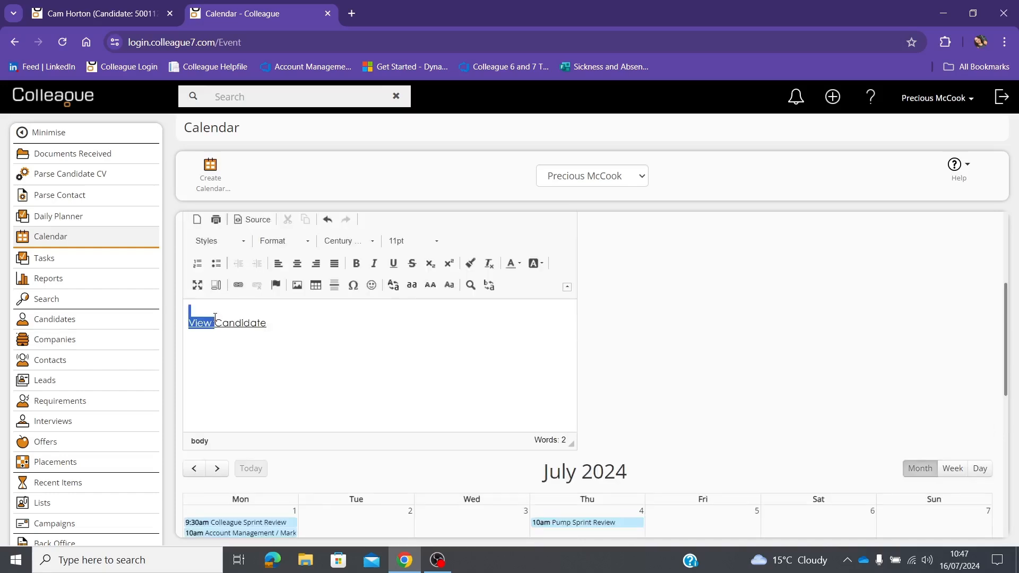
left_click(215, 318)
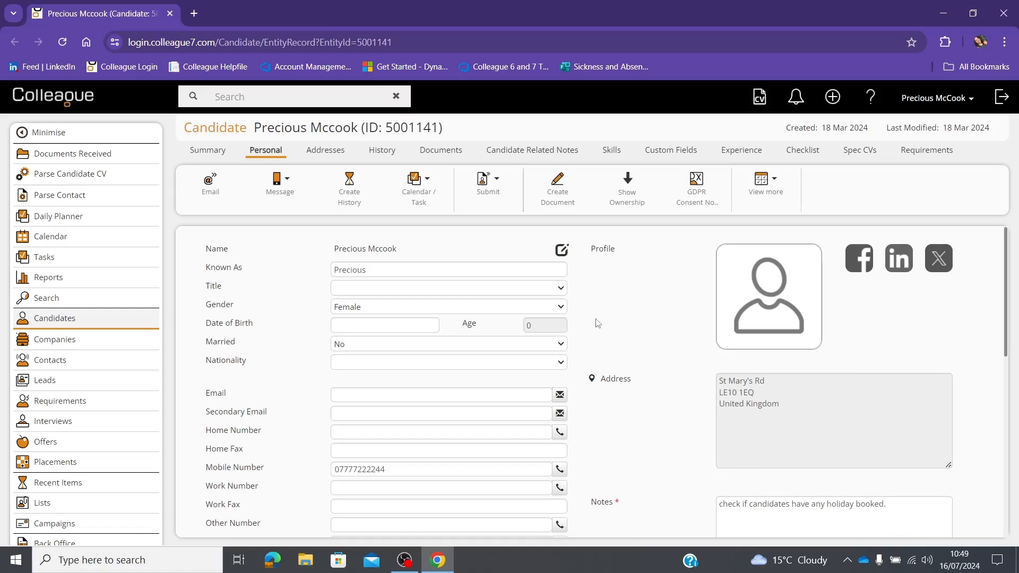
Step: Start an email from the candidate record and enter the recipient's email address
left_click(223, 194)
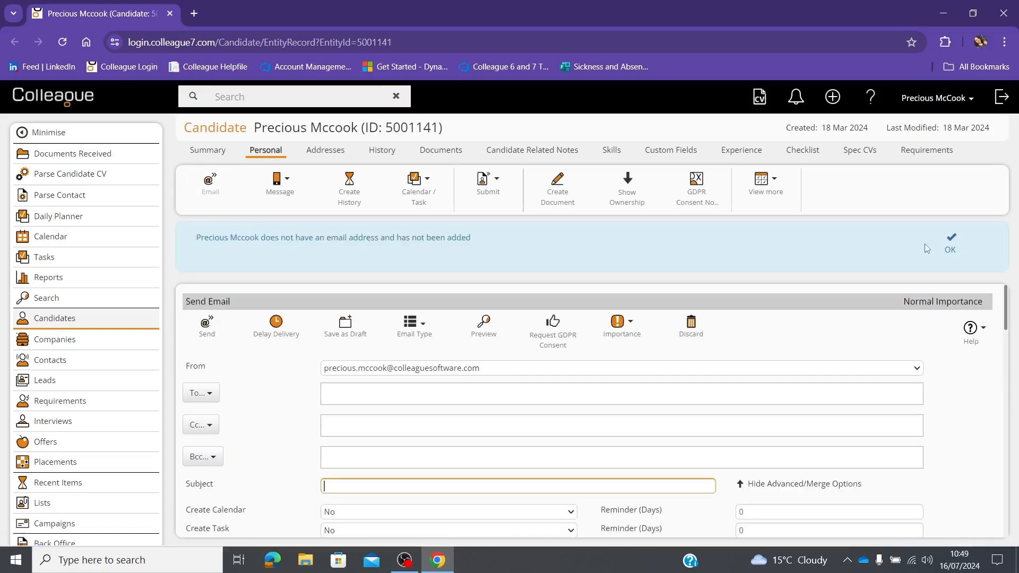
left_click(950, 250)
left_click(412, 334)
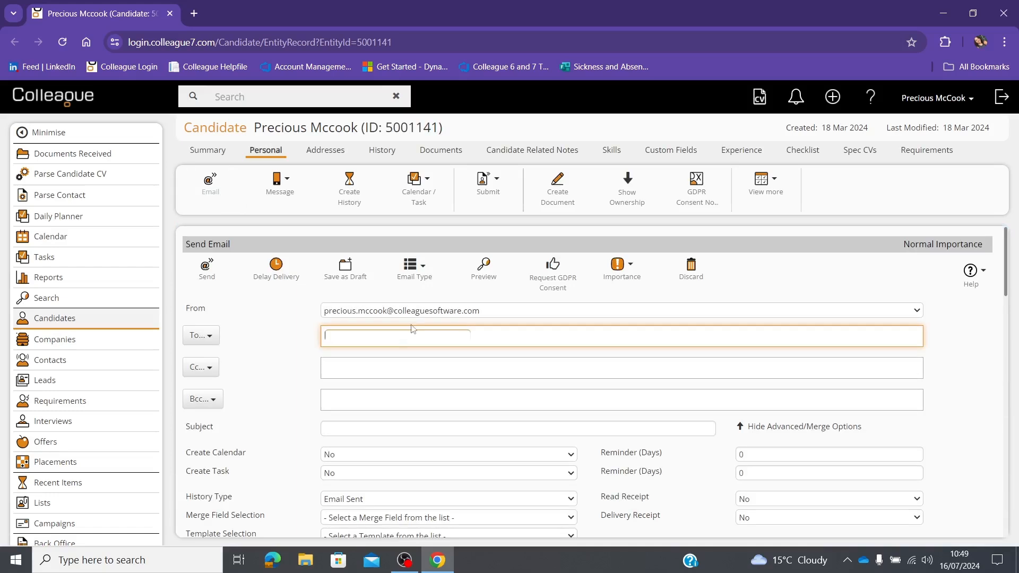
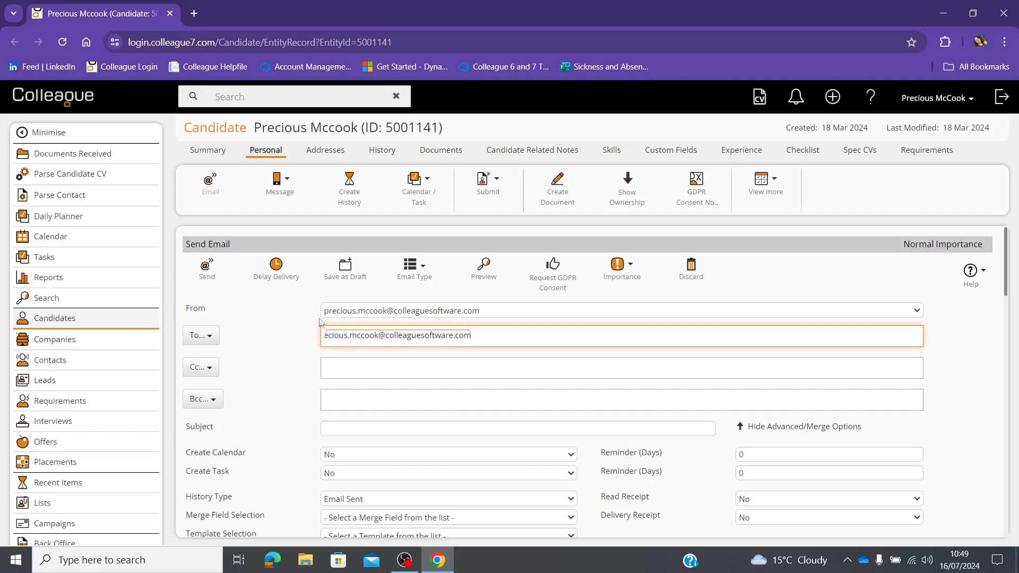
left_click(260, 337)
Step: Set the email to create a calendar entry with a 2-day reminder
scroll(393, 411, "down", 1)
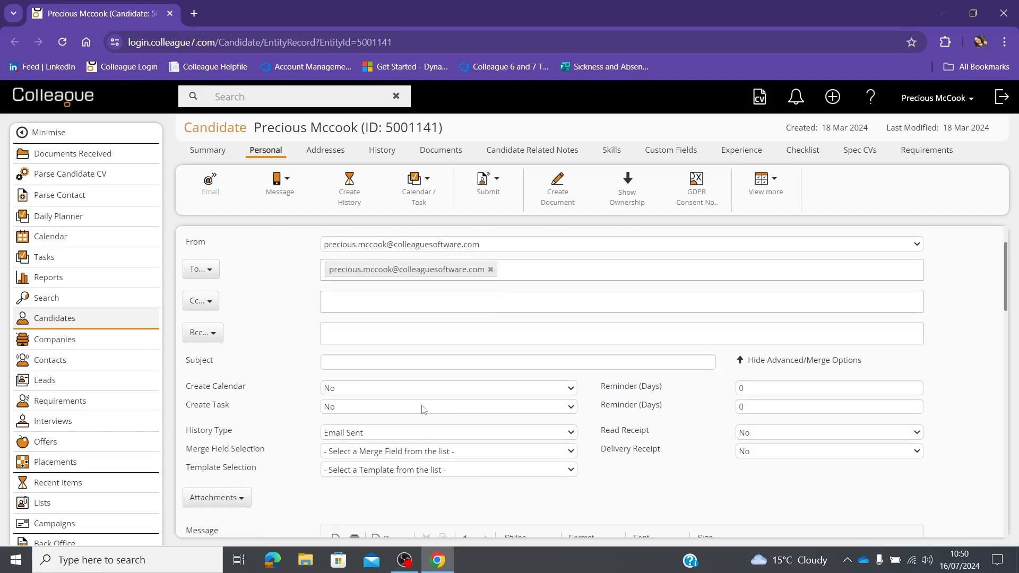
scroll(351, 383, "down", 2)
scroll(318, 350, "up", 1)
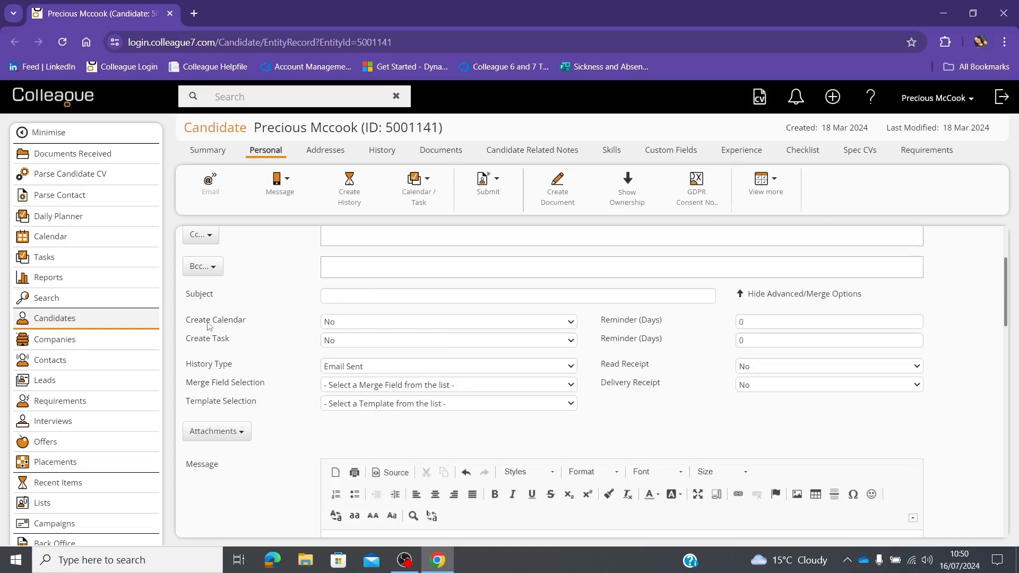
left_click(340, 325)
left_click(344, 348)
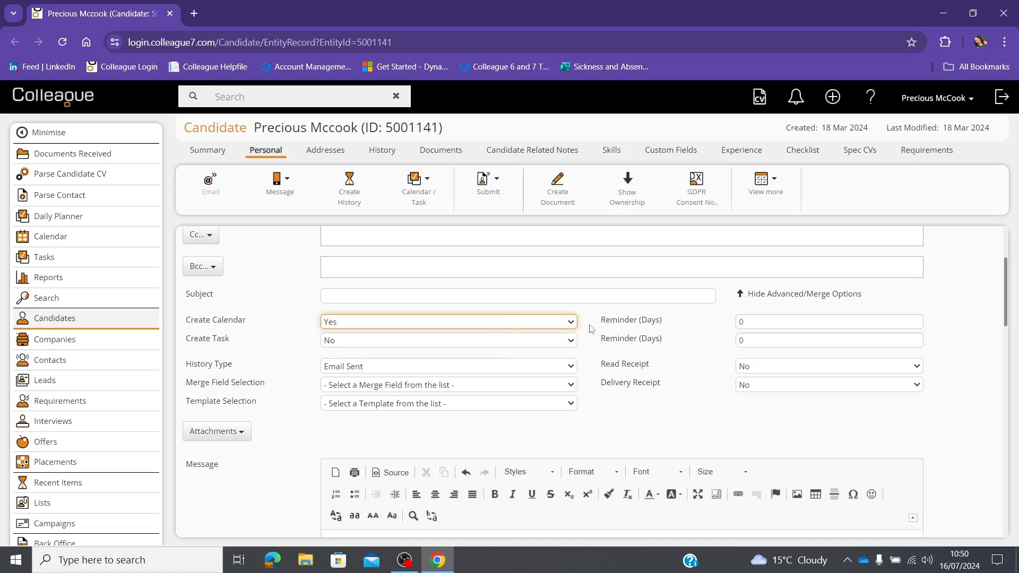
left_click(752, 324)
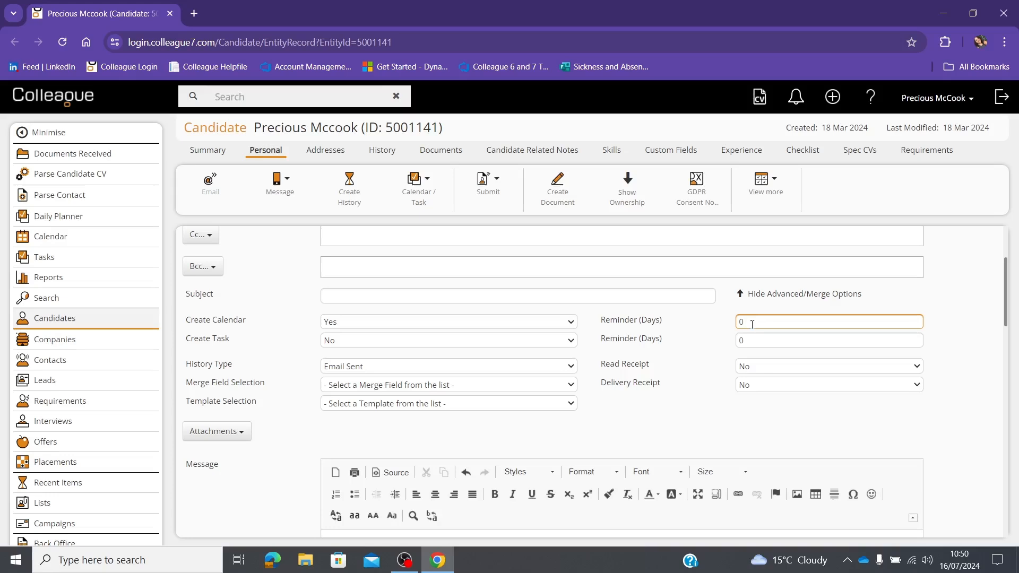
type("2")
Step: Insert the Latest End Date merge field into the subject and send the email
scroll(339, 512, "down", 4)
scroll(391, 380, "up", 4)
left_click(389, 383)
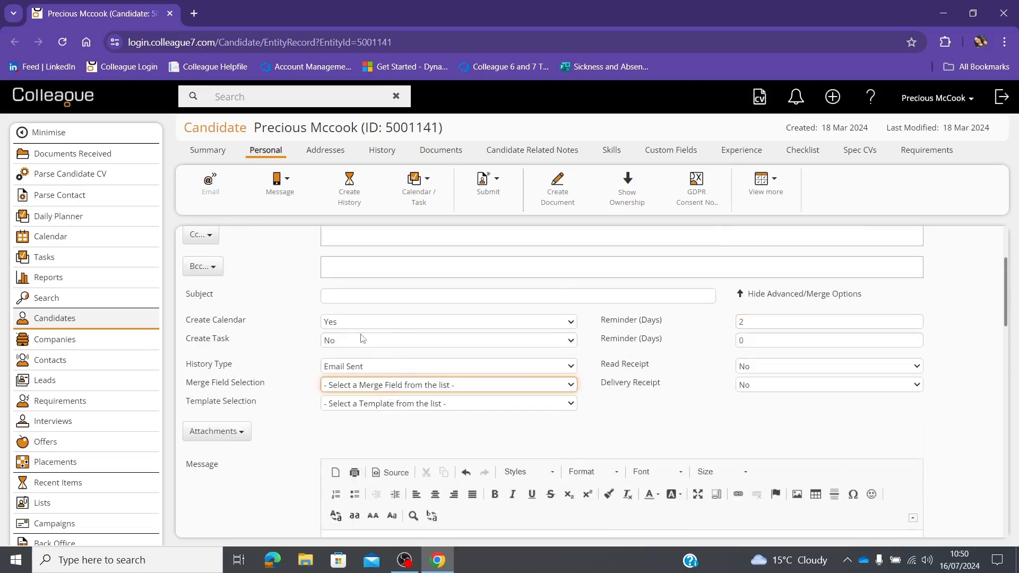
left_click(366, 170)
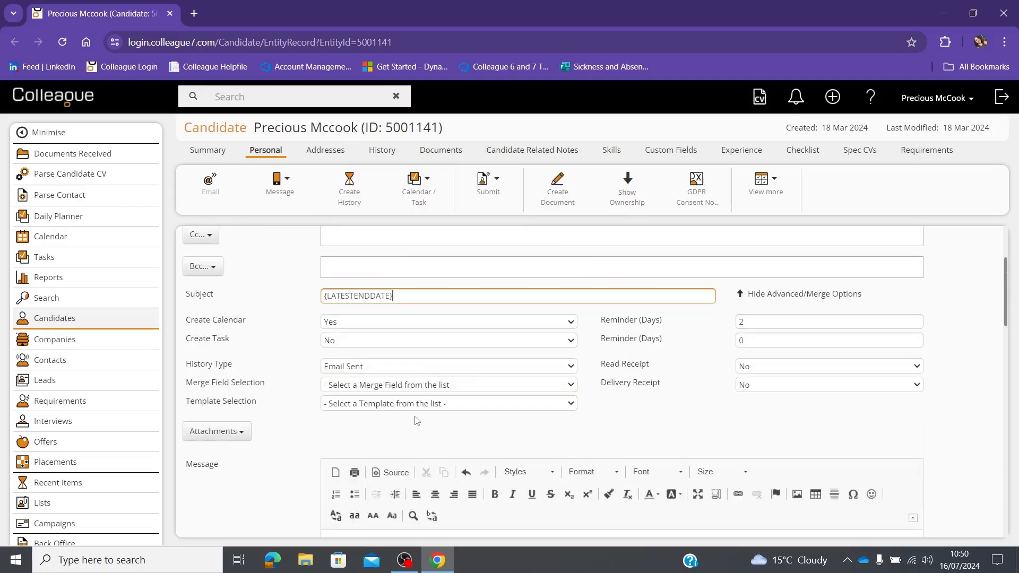
scroll(453, 443, "down", 5)
scroll(453, 442, "up", 5)
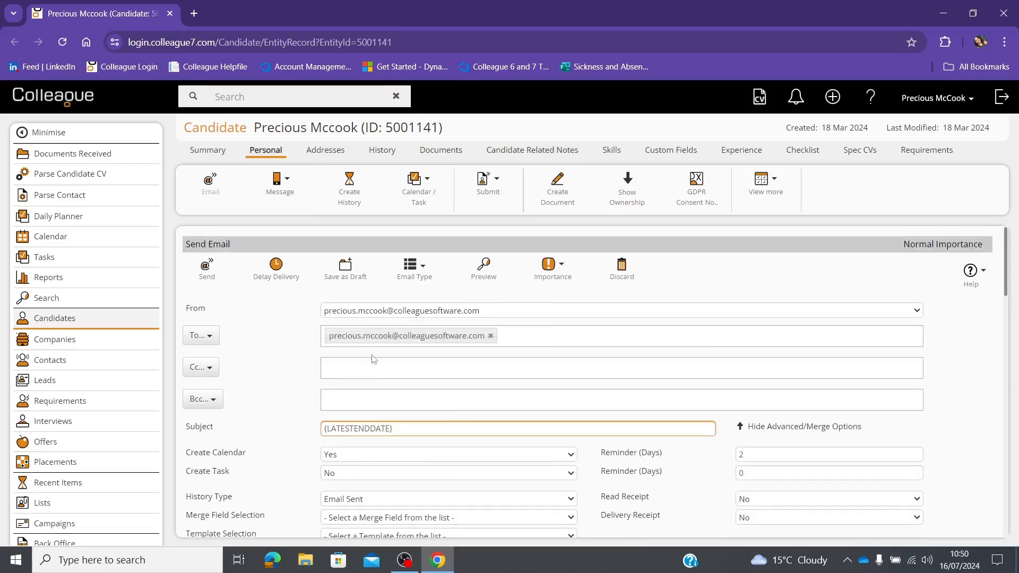
left_click(212, 271)
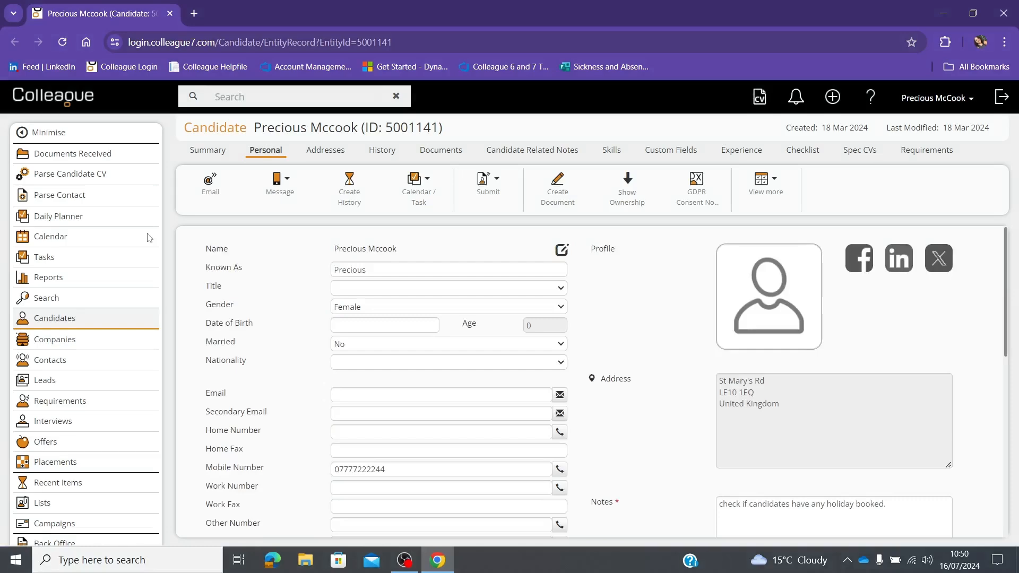
Step: Show the calendar with the 'Follow Up: {LATESTENDDATE}' entry on 18 July at 10:50
left_click(43, 239)
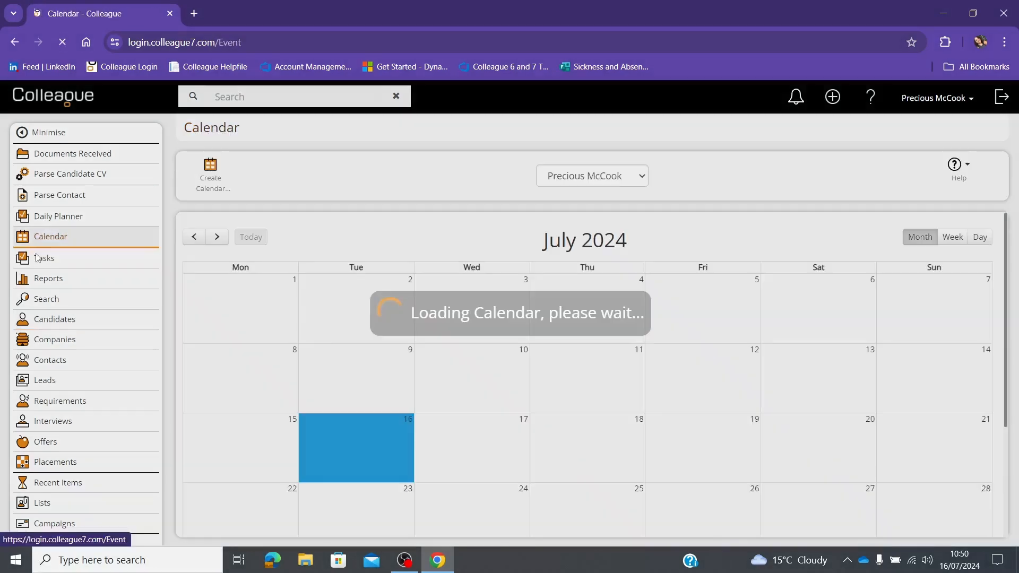
mouse_move(642, 454)
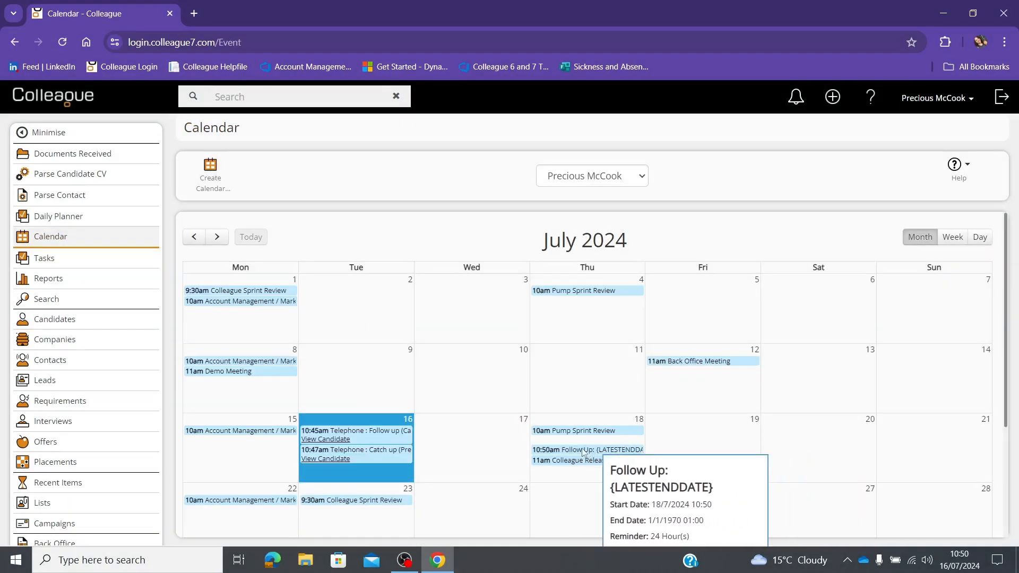